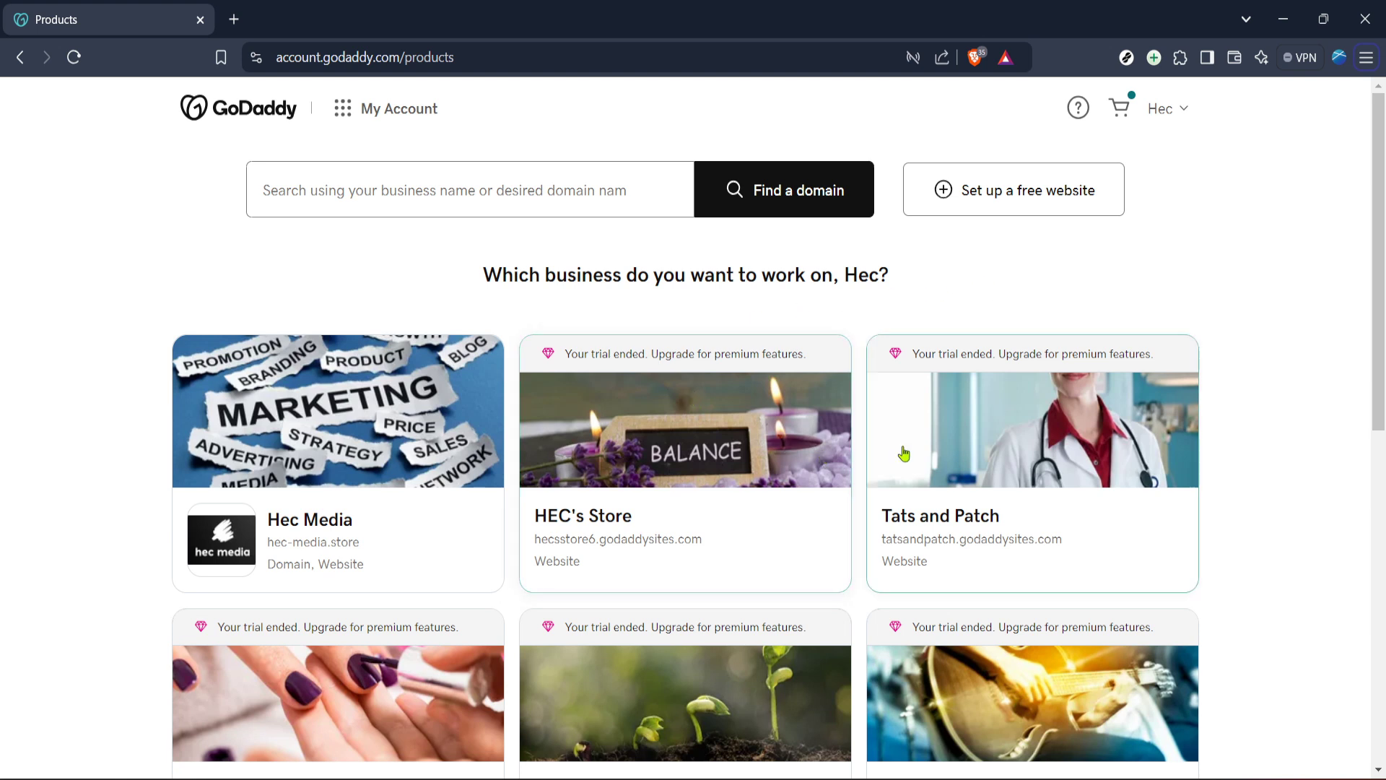
scroll(904, 452, "down", 2)
scroll(903, 453, "down", 3)
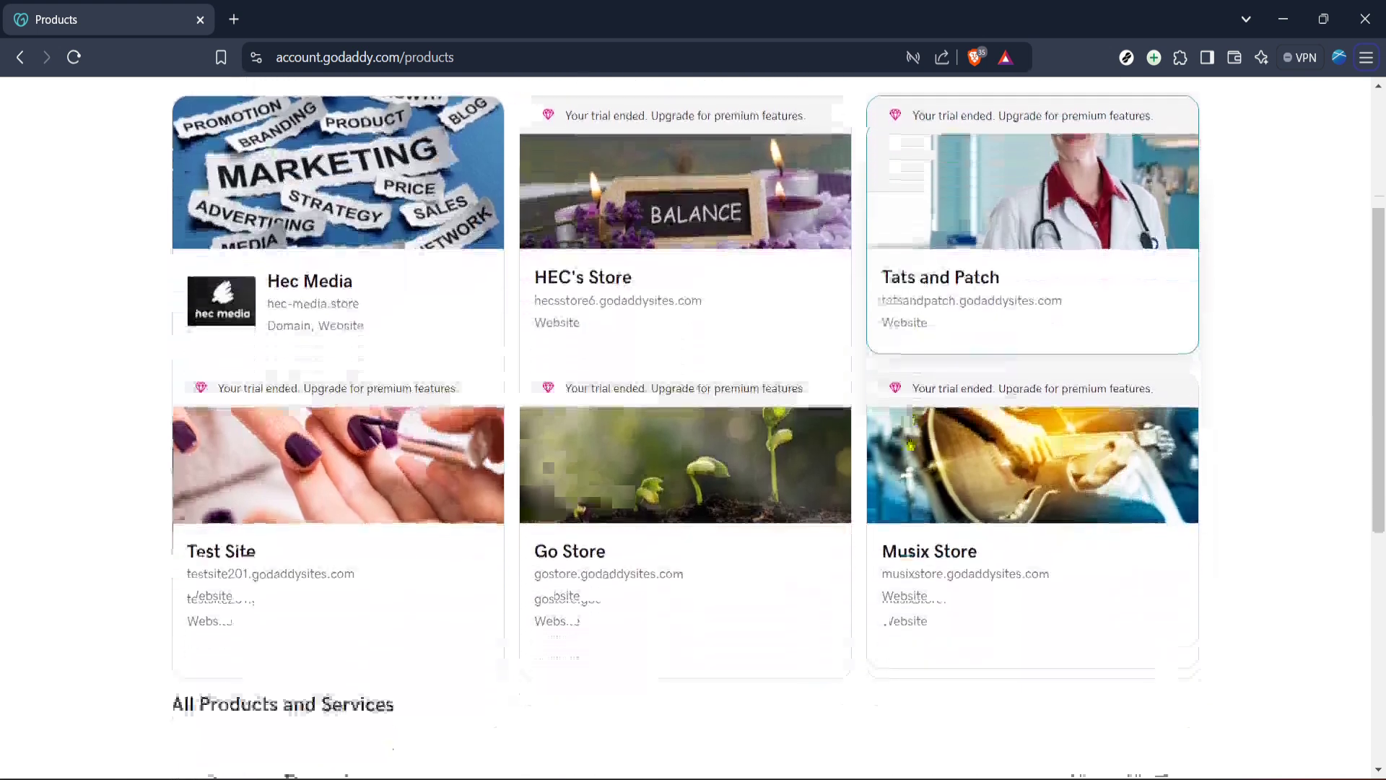
scroll(909, 450, "down", 3)
scroll(910, 449, "down", 2)
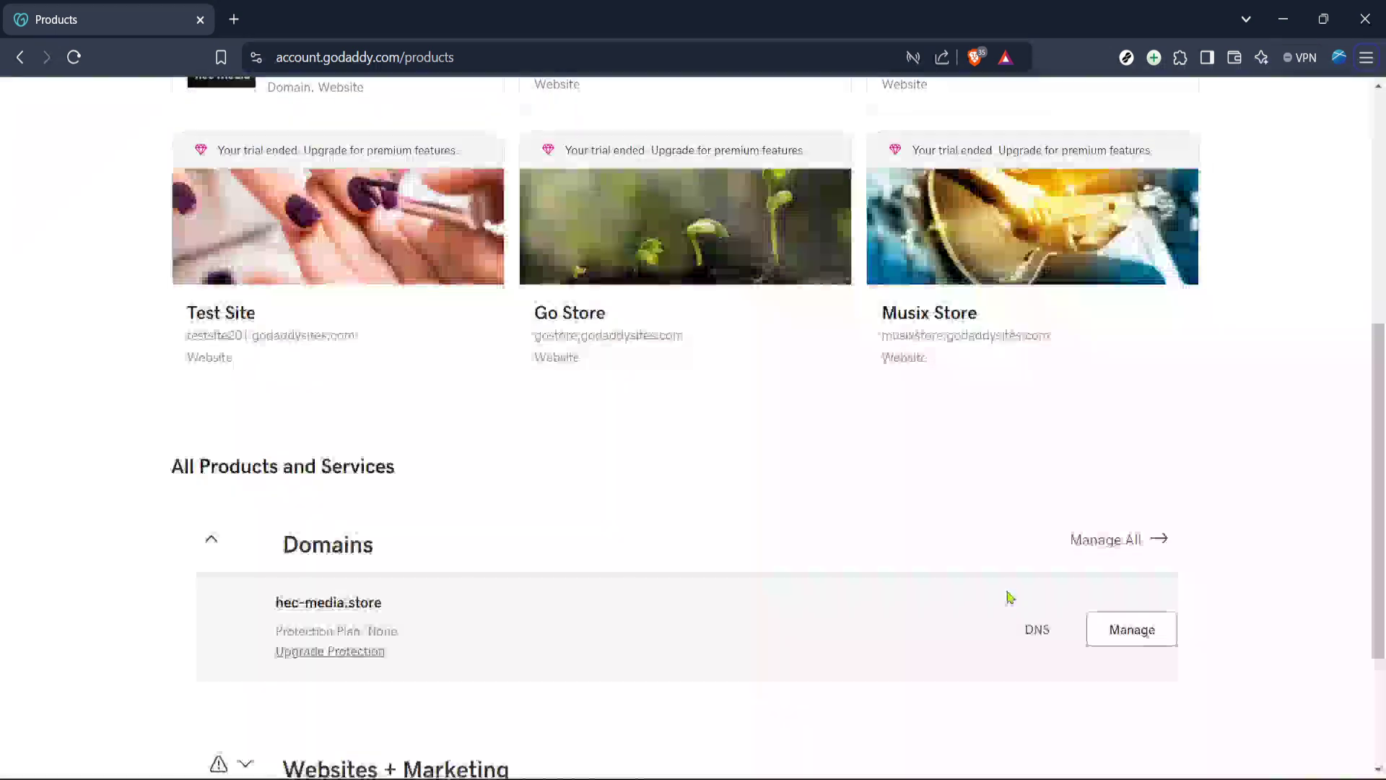
Open DNS management for hec-media.store from the Domains section of All Products and Services.
left_click(1037, 629)
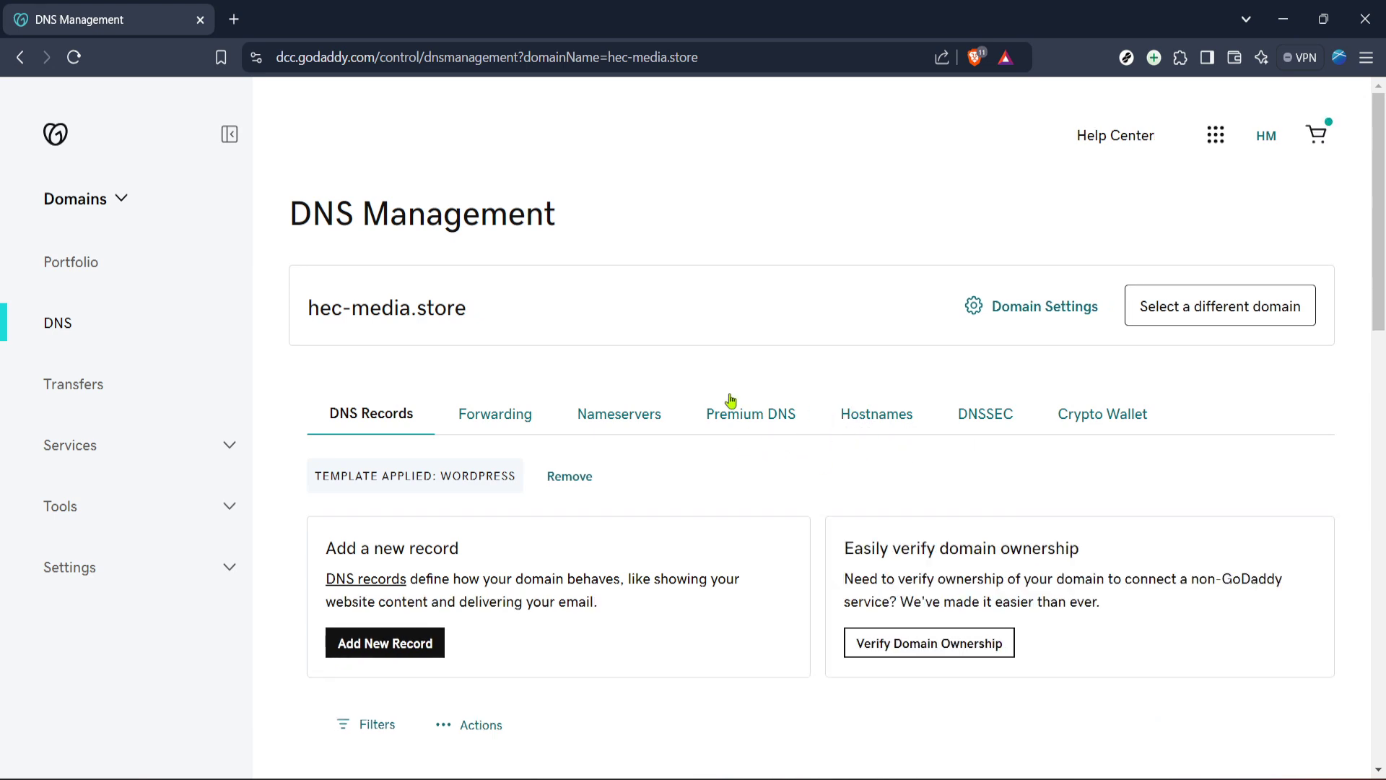
scroll(562, 375, "down", 3)
scroll(561, 375, "down", 2)
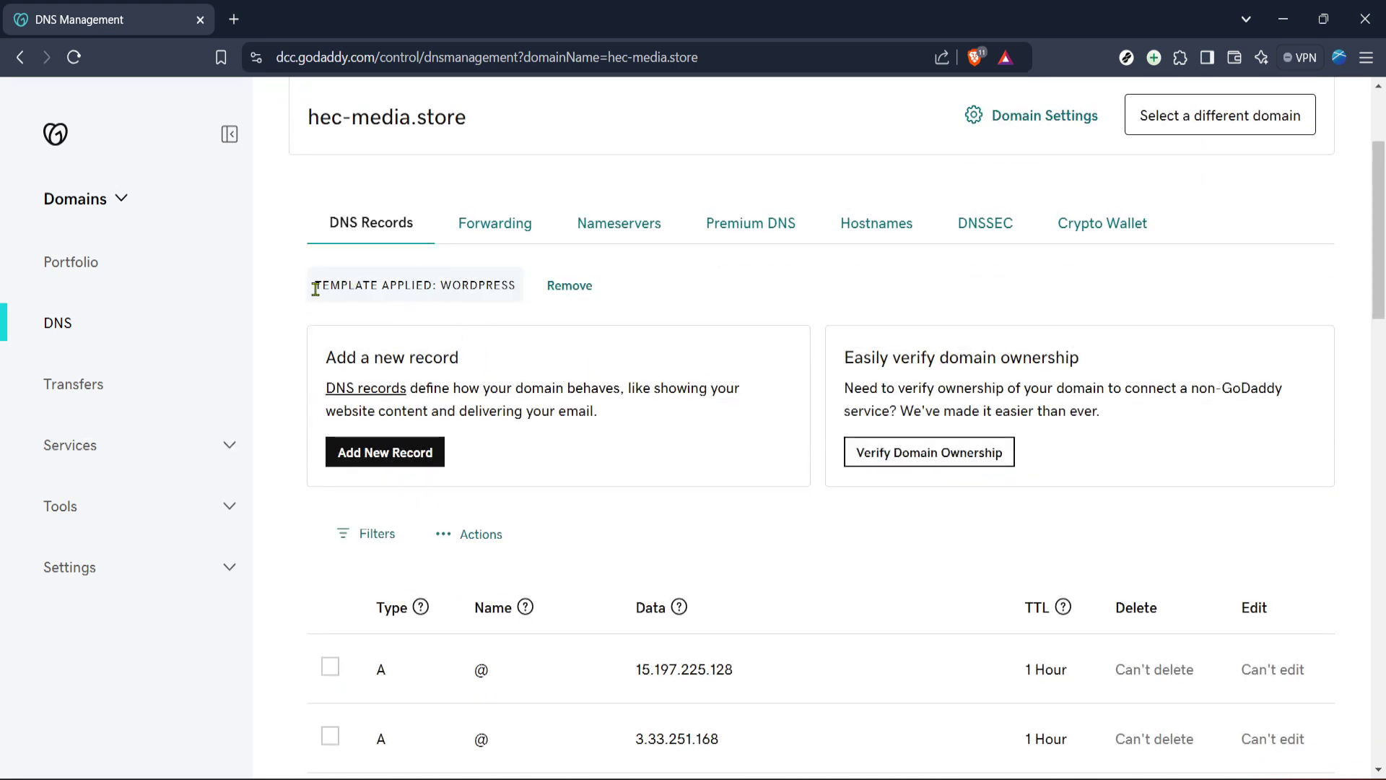
scroll(545, 314, "down", 1)
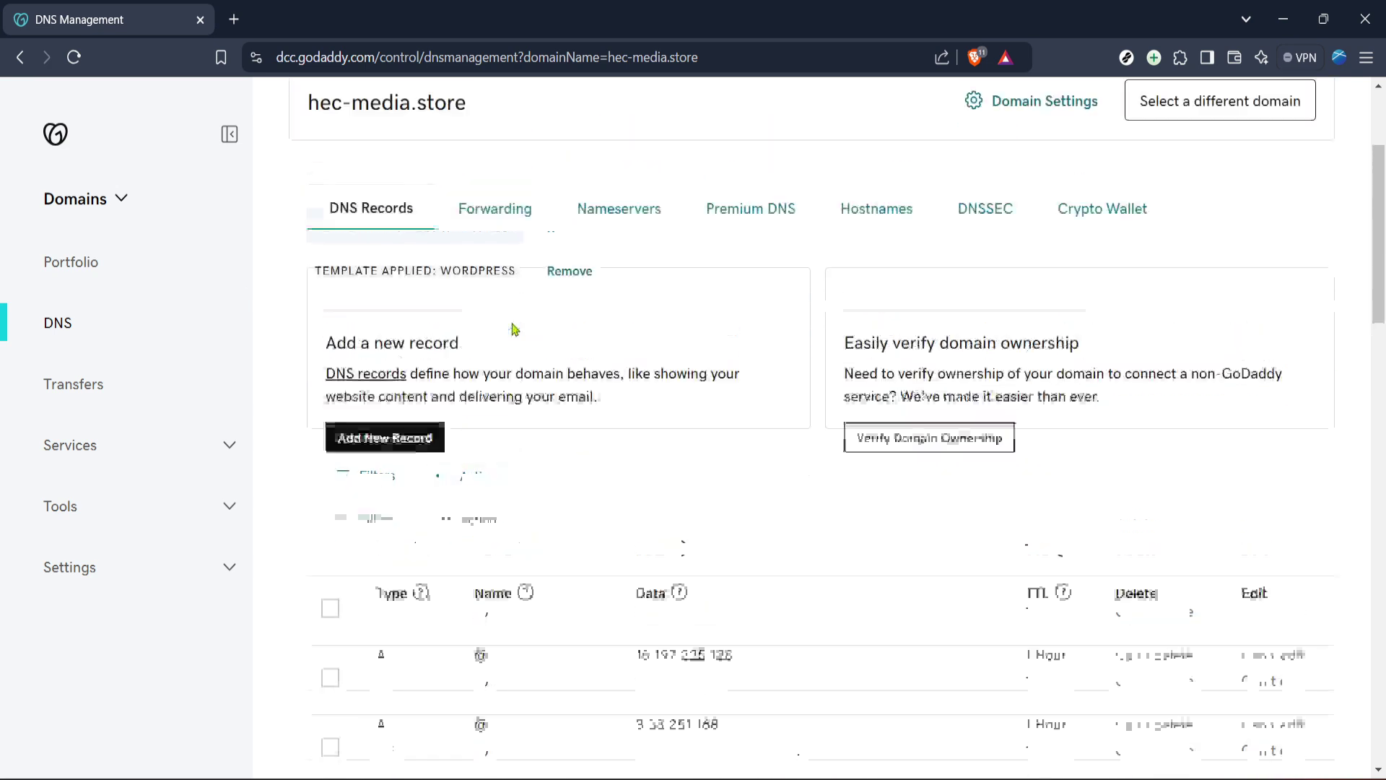
scroll(513, 330, "up", 1)
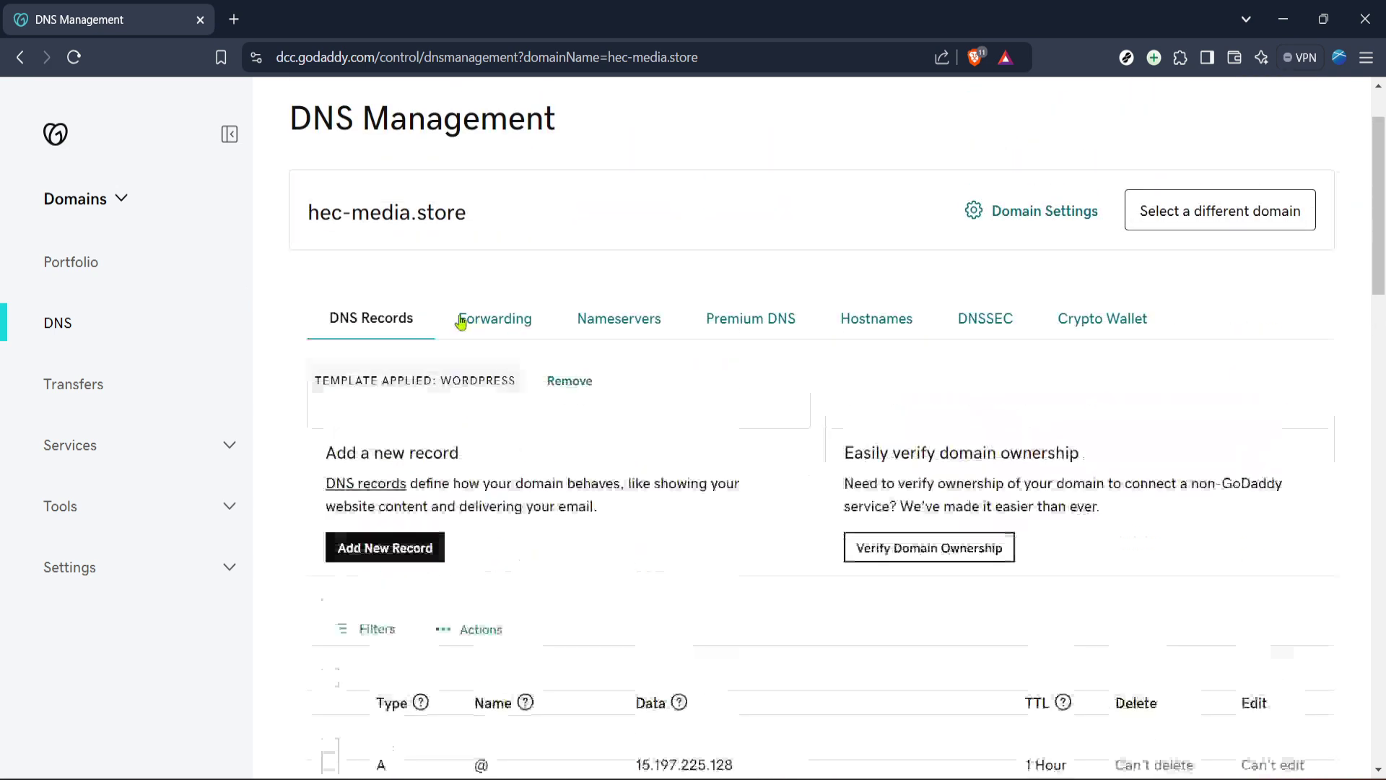
From the Portfolio, open the hec-media.store overview and choose List for Sale in the Sell card.
left_click(109, 267)
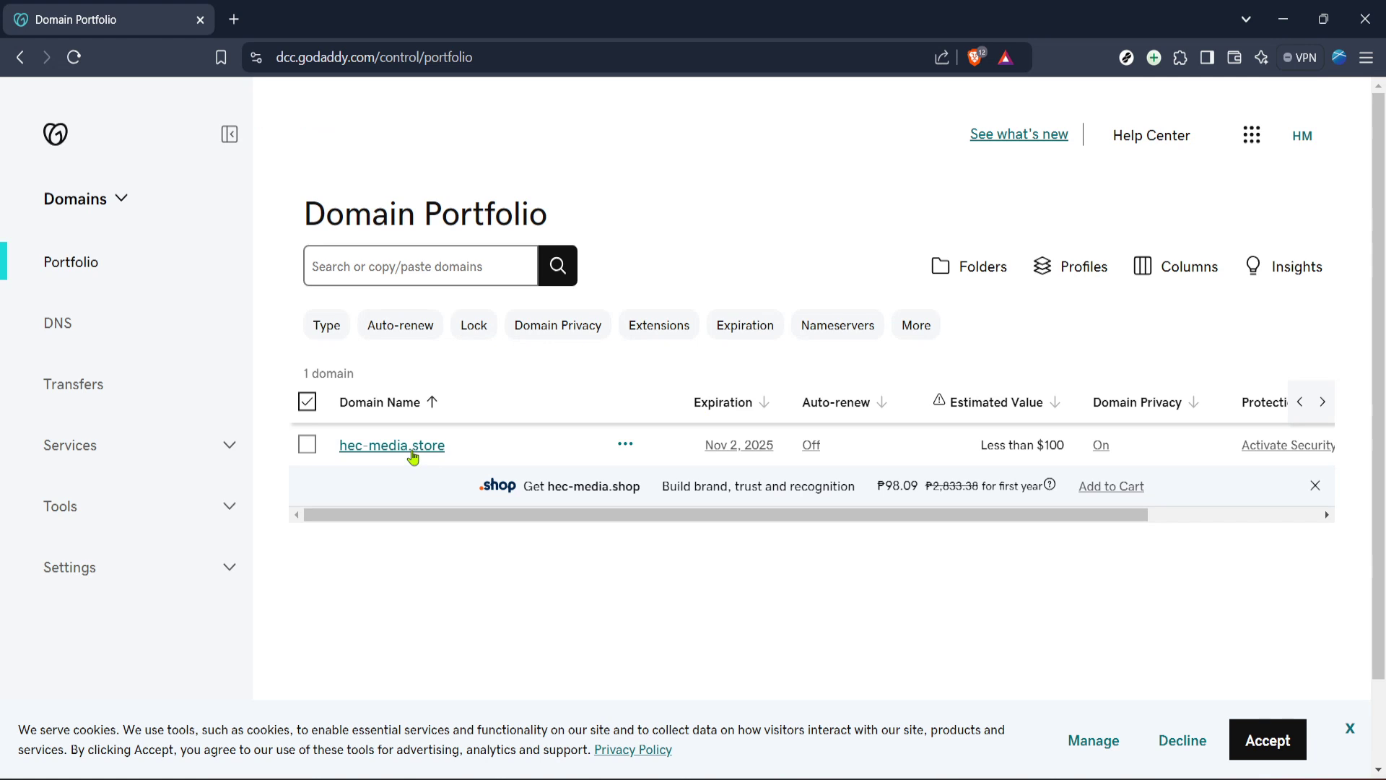
left_click(391, 446)
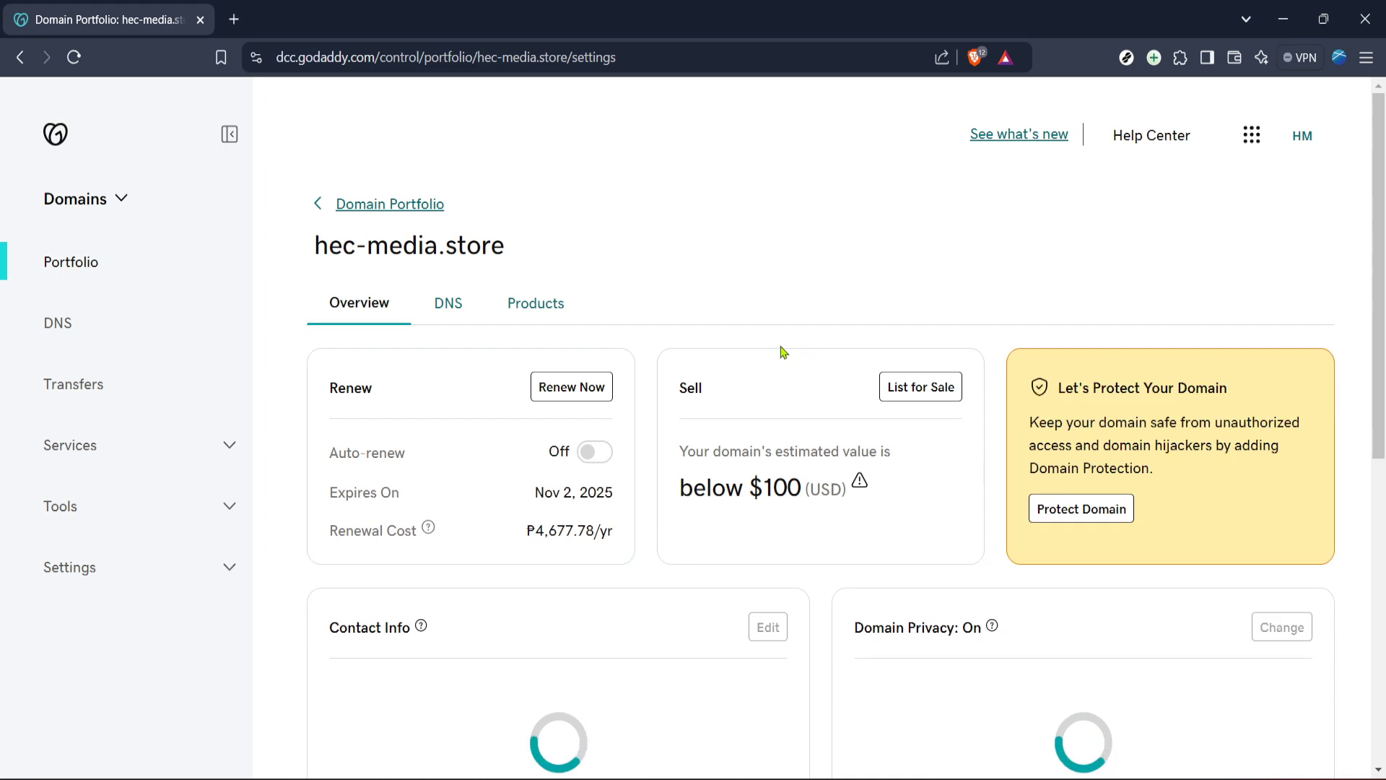
left_click(916, 386)
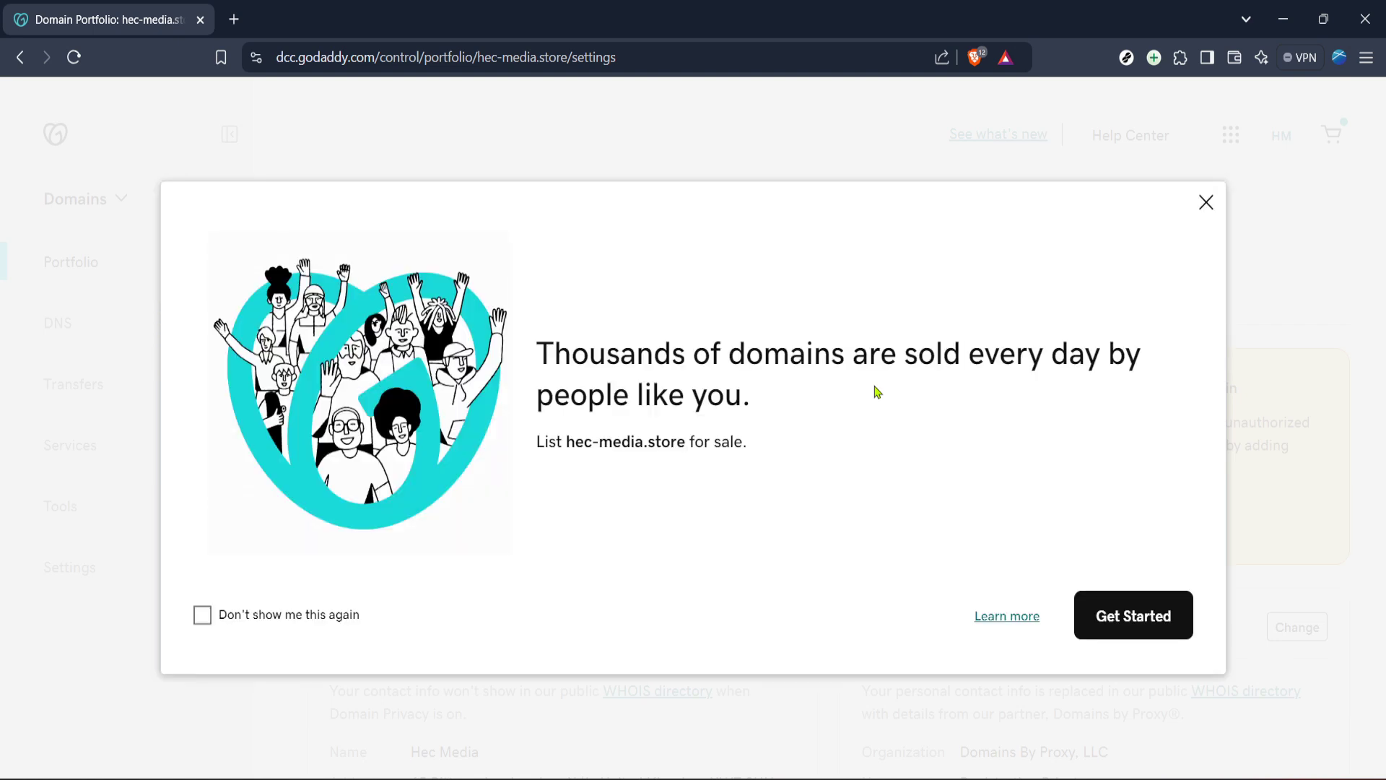
Set a $100 Buy Now price, add a For Sale page, and publish the listing.
left_click(1162, 612)
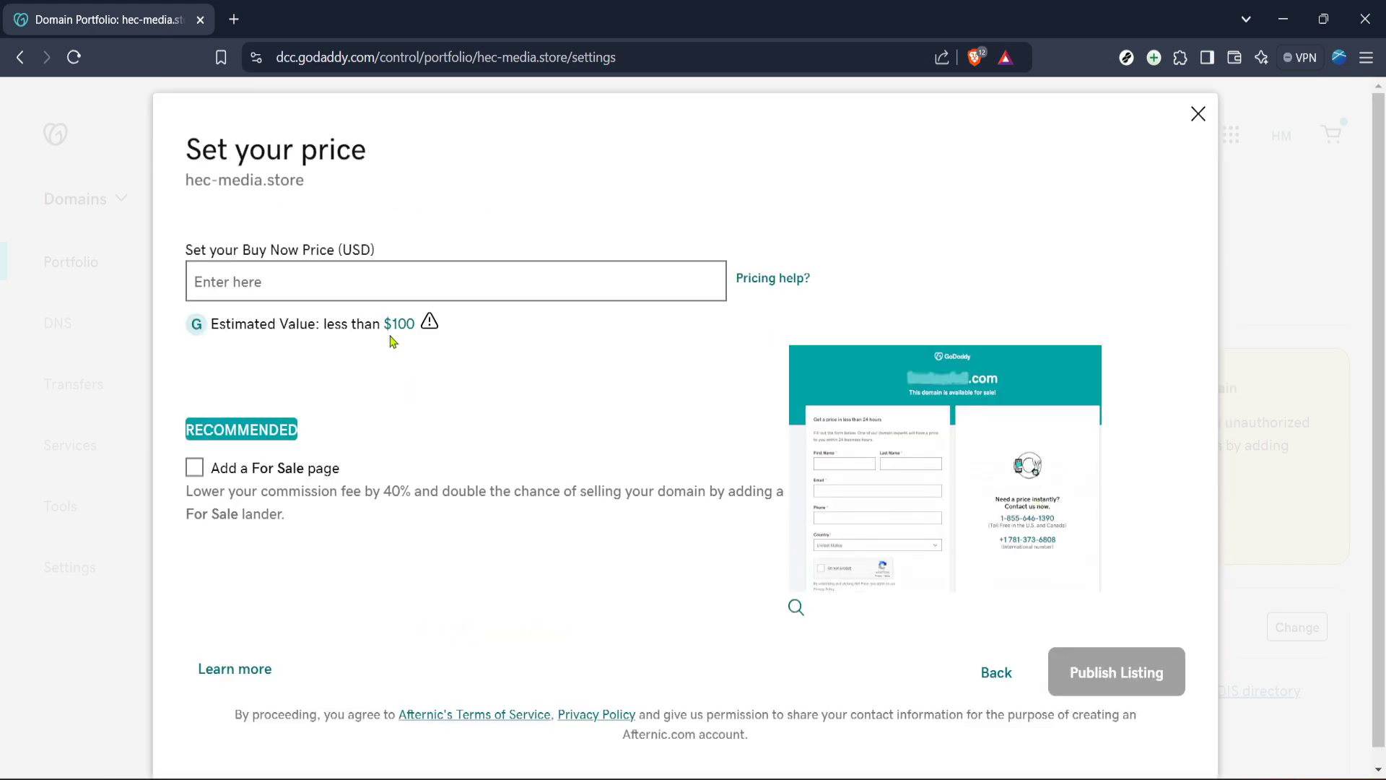
left_click(280, 291)
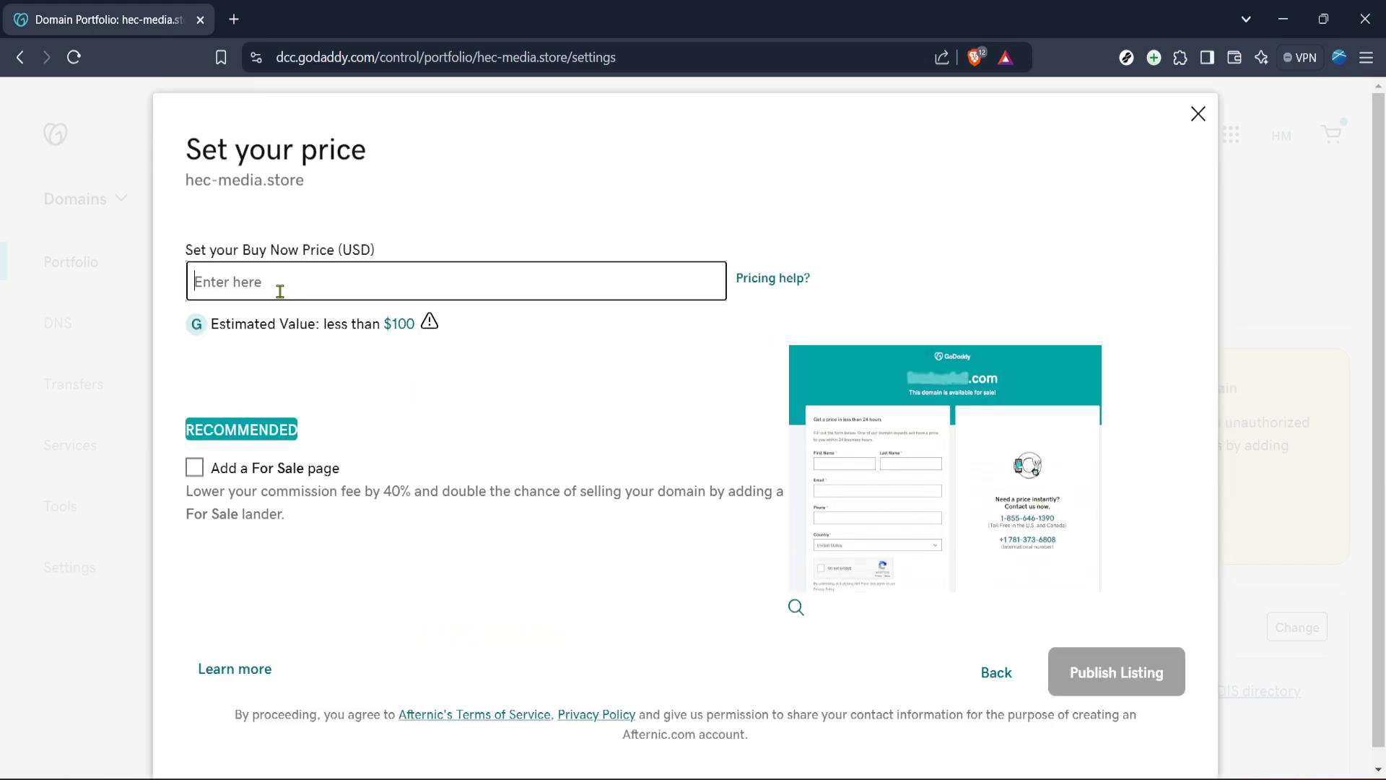
left_click(232, 468)
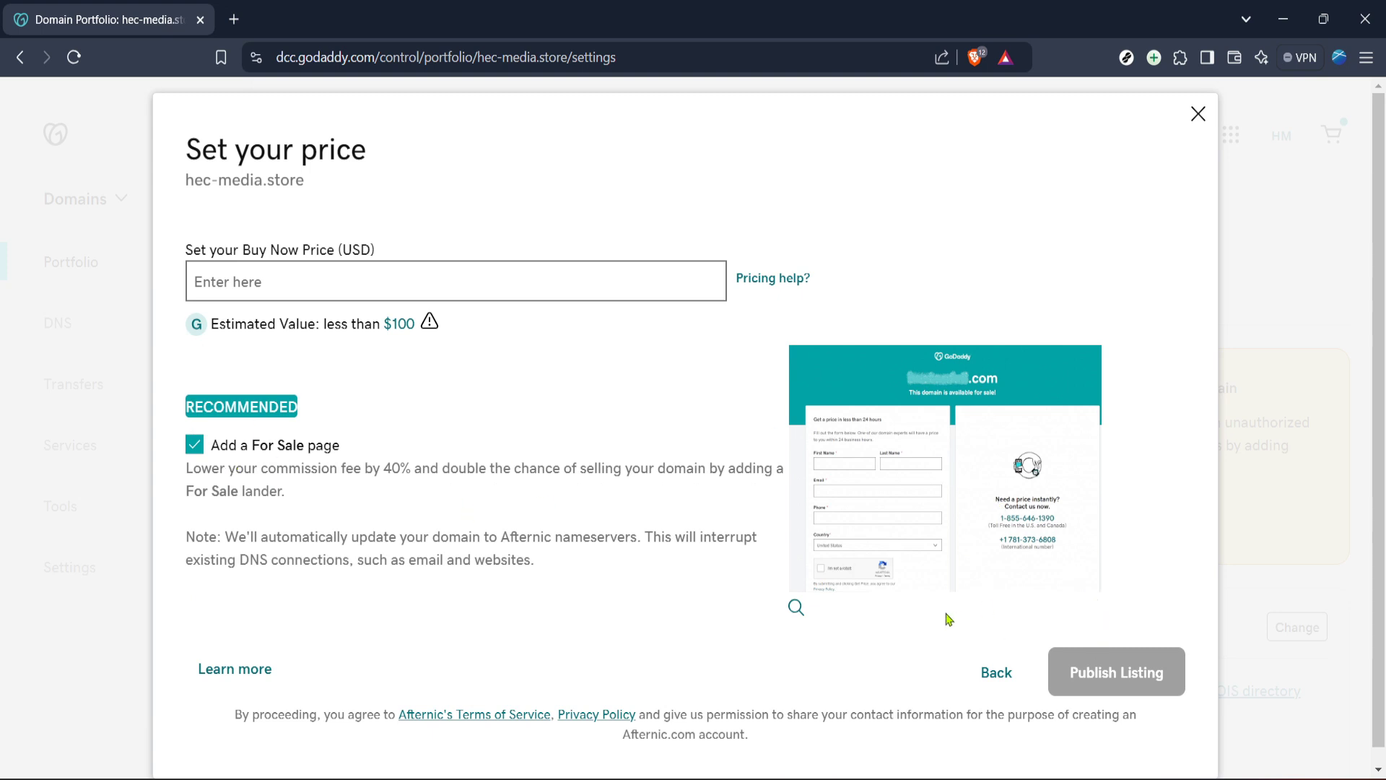
left_click(307, 280)
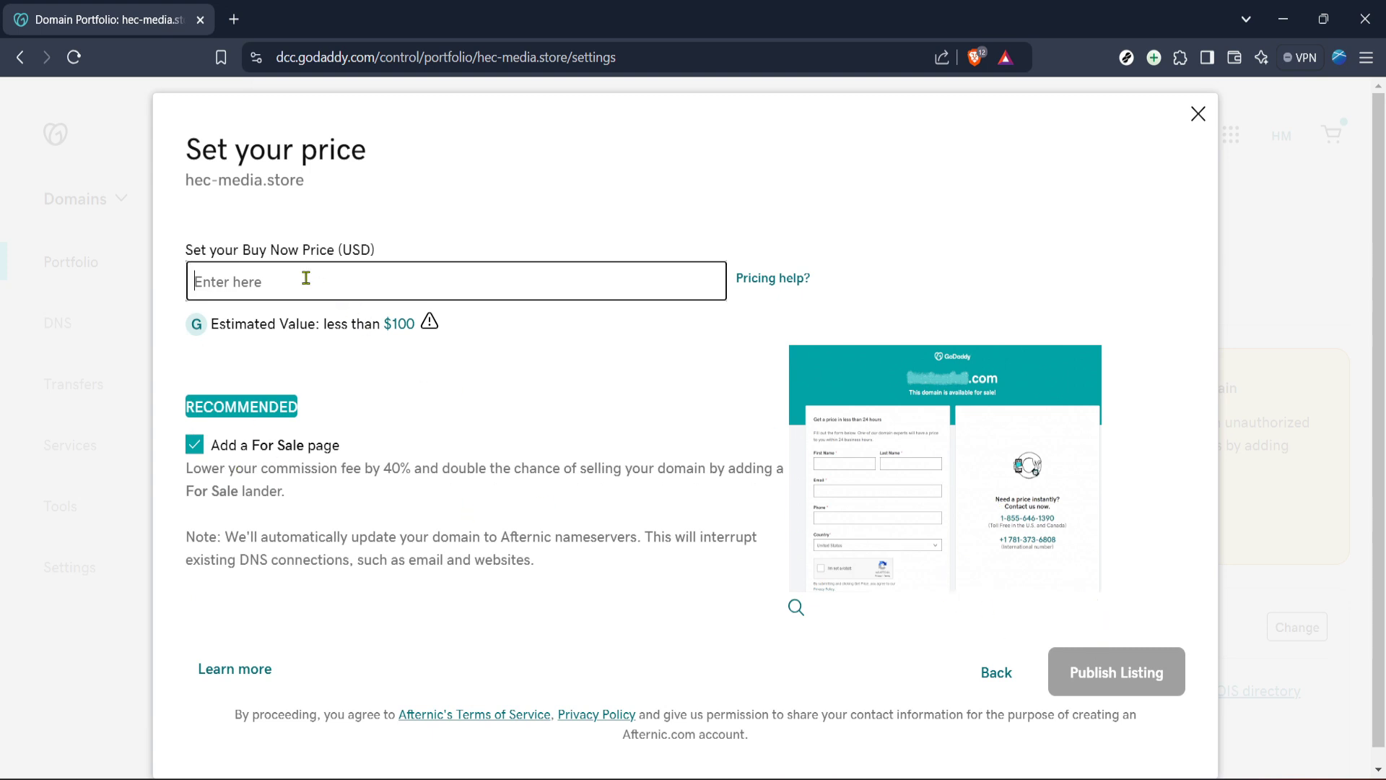
type("1")
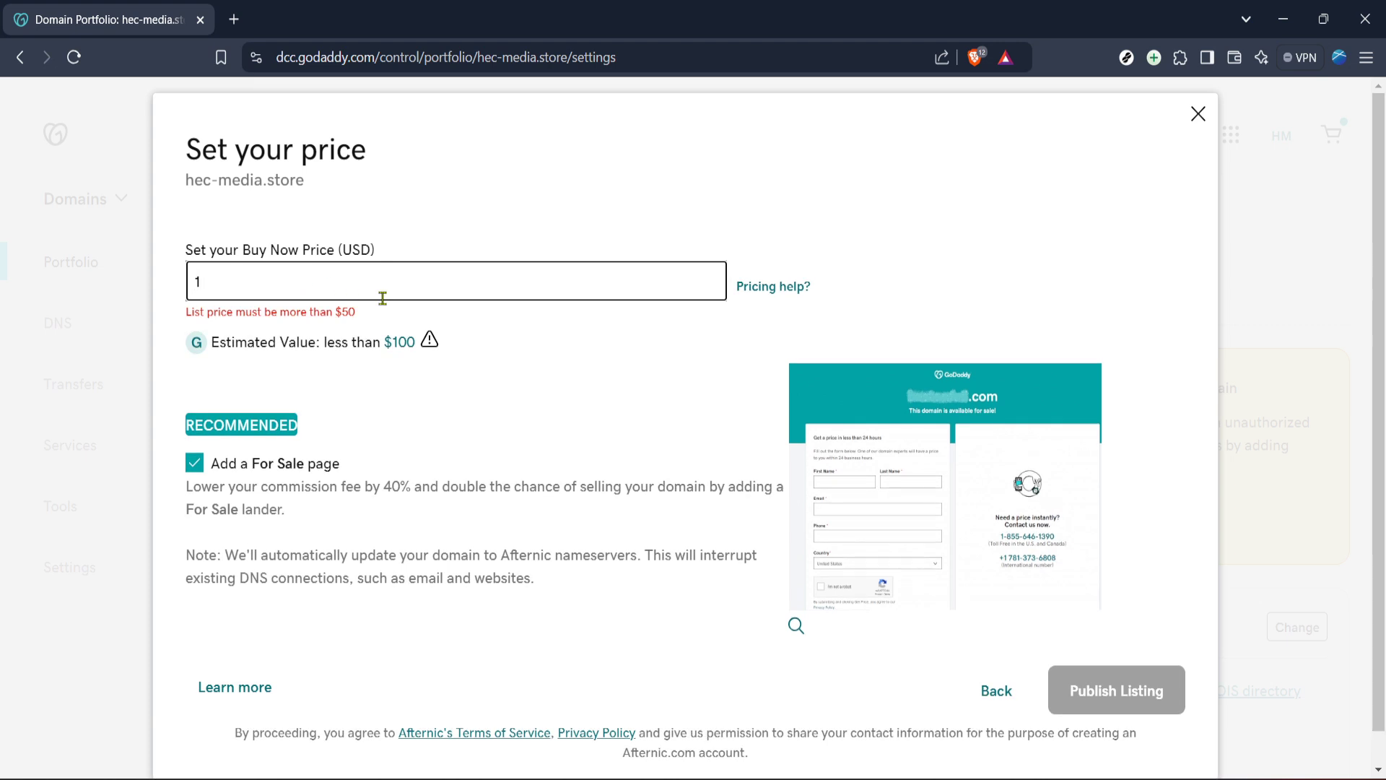
type("00")
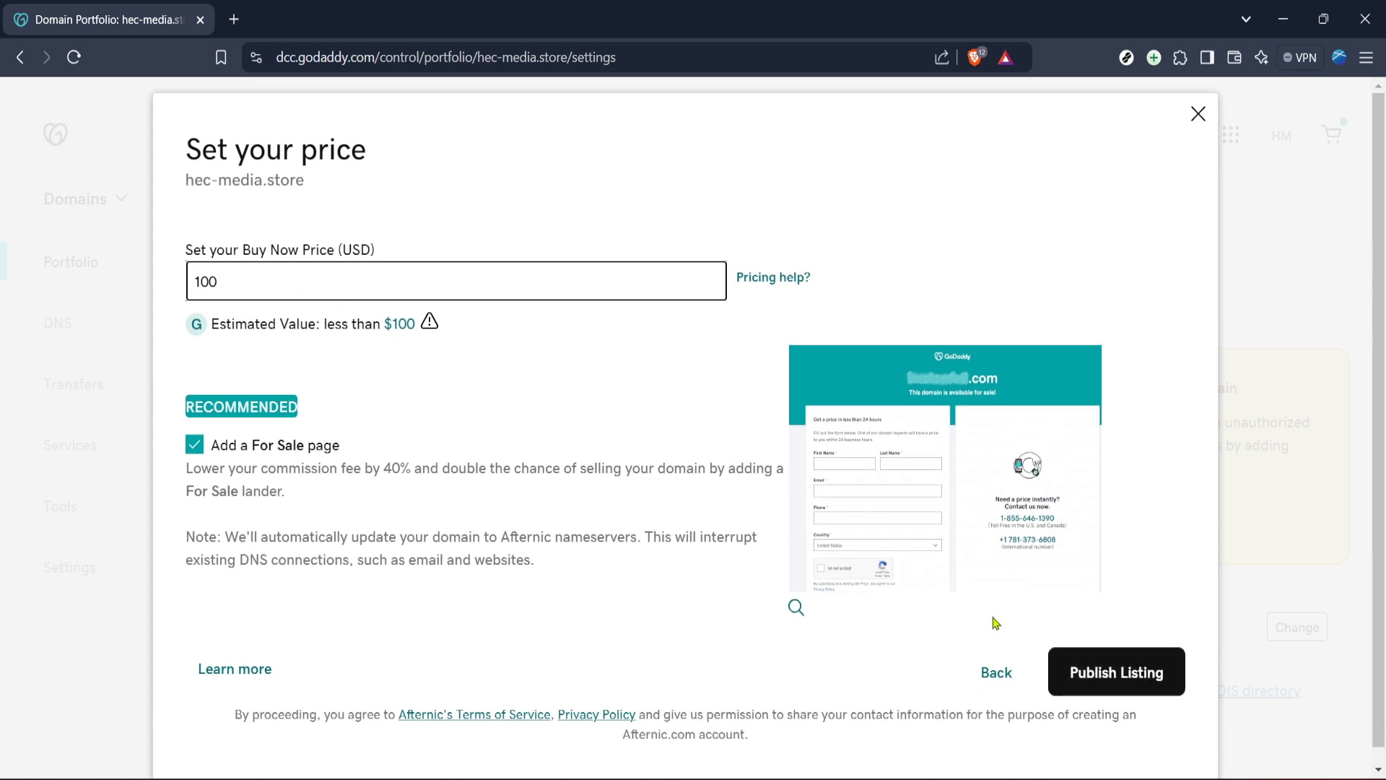
left_click(1084, 681)
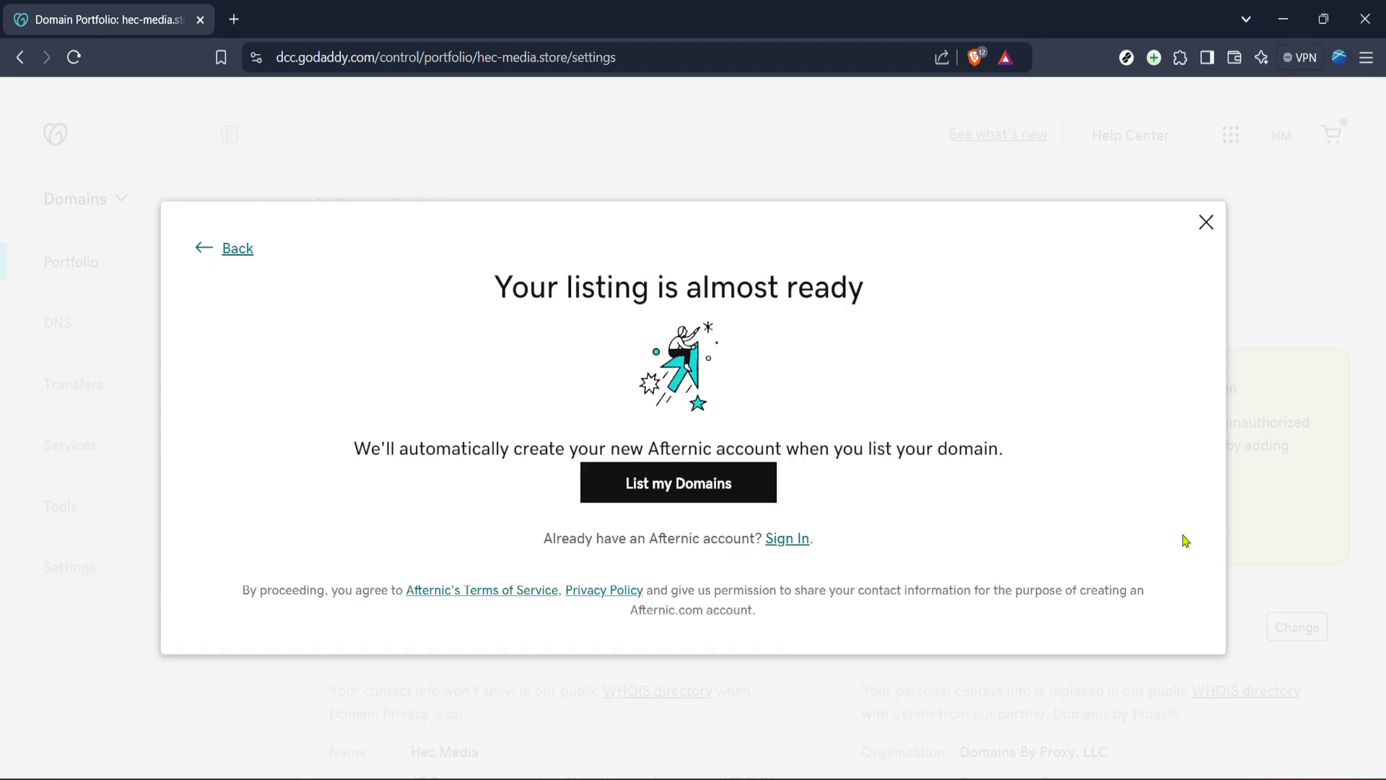
List the domain, then focus the sign-in Password field and dismiss the autofill suggestions.
left_click(694, 495)
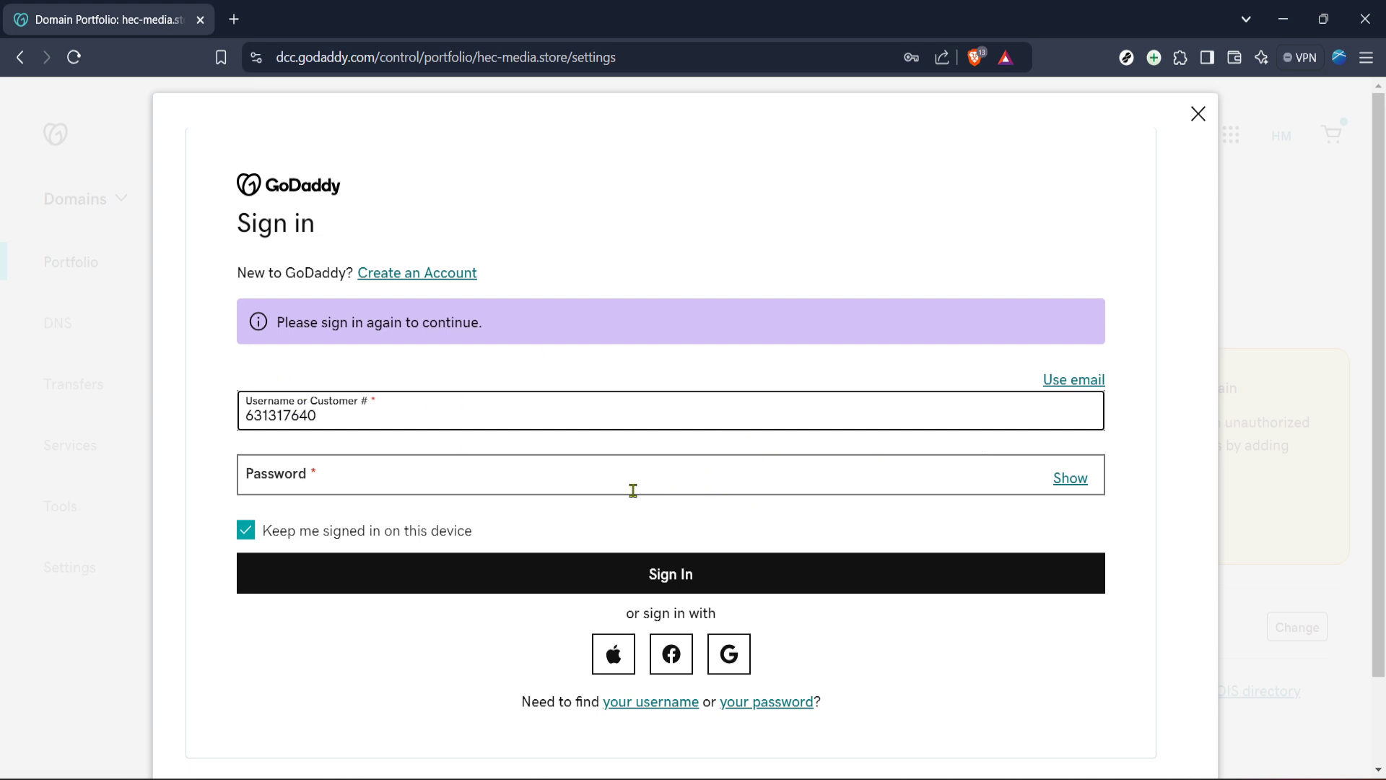
left_click(428, 473)
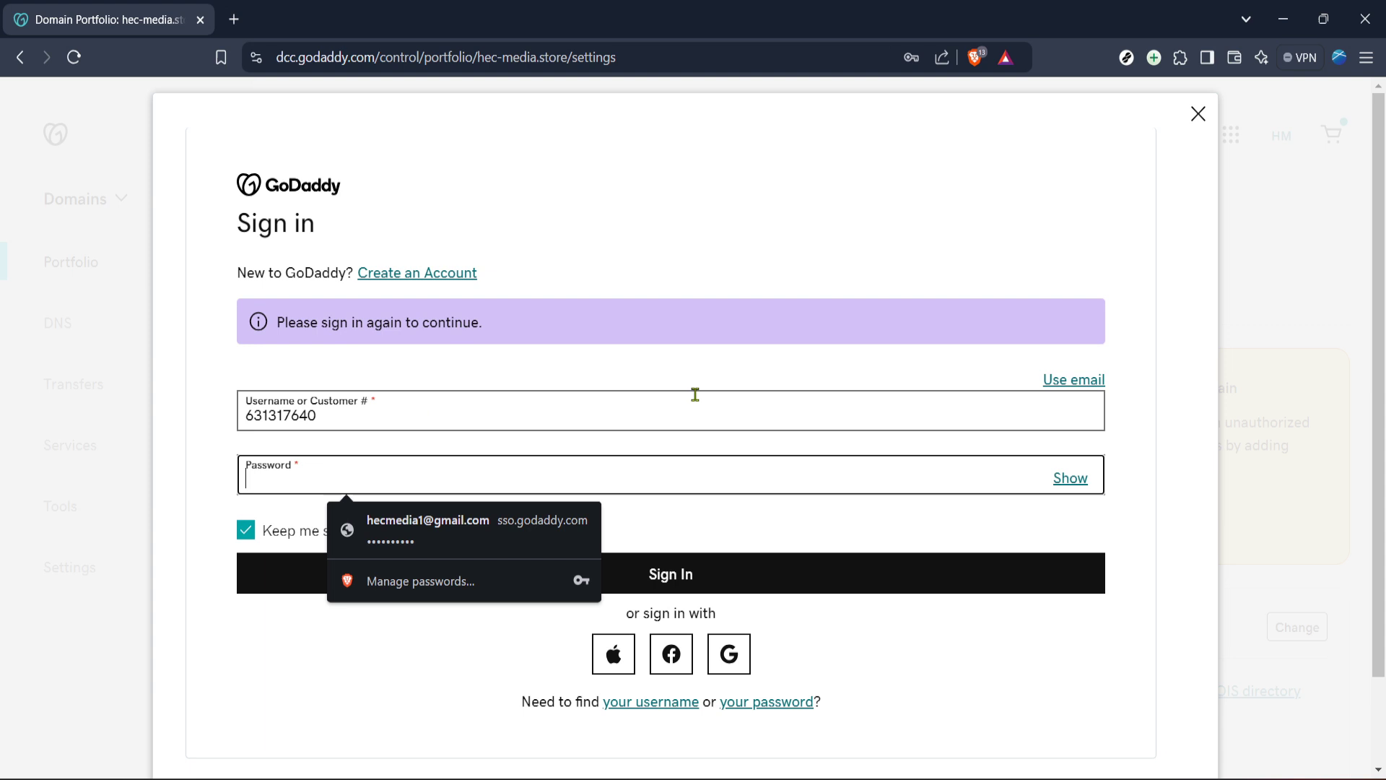
left_click(1137, 567)
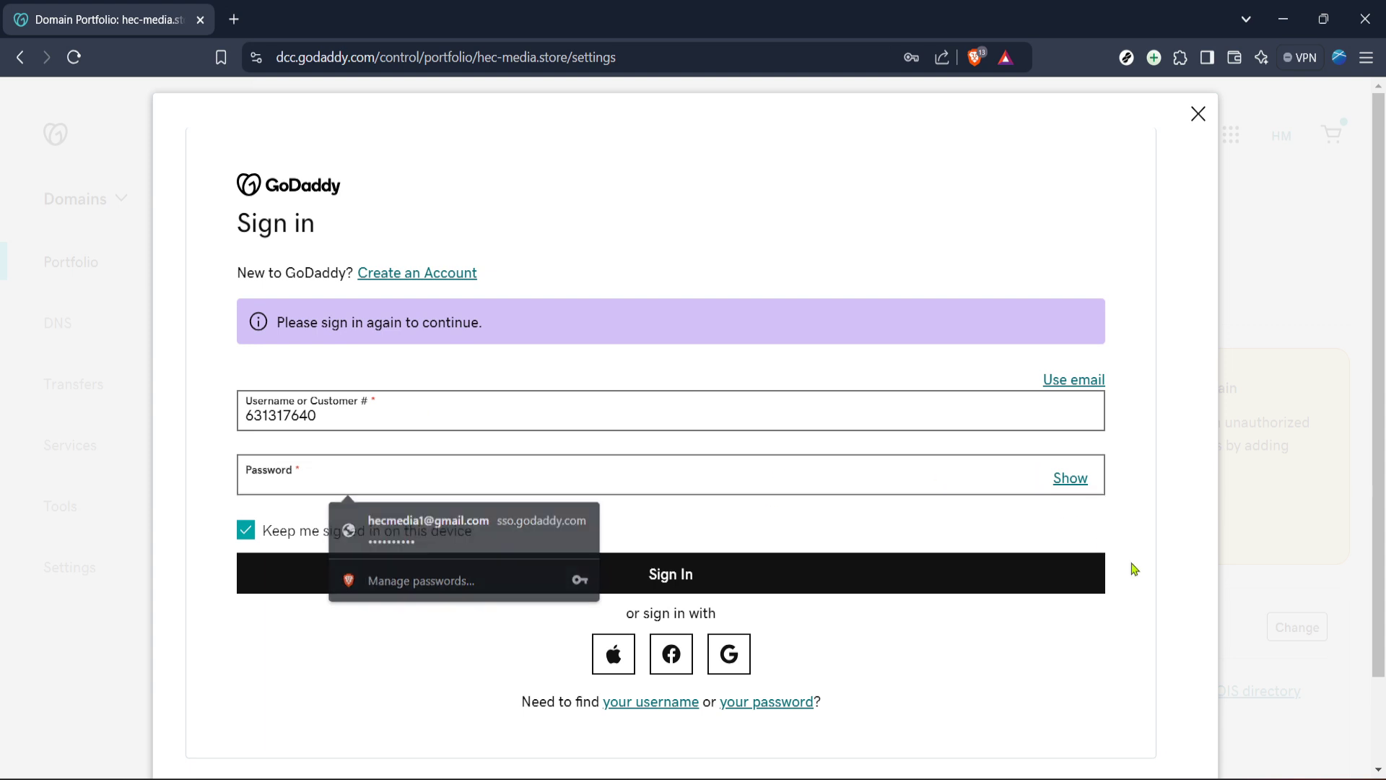
Close the sign-in dialog and view why the estimated value is below $100.
left_click(1199, 116)
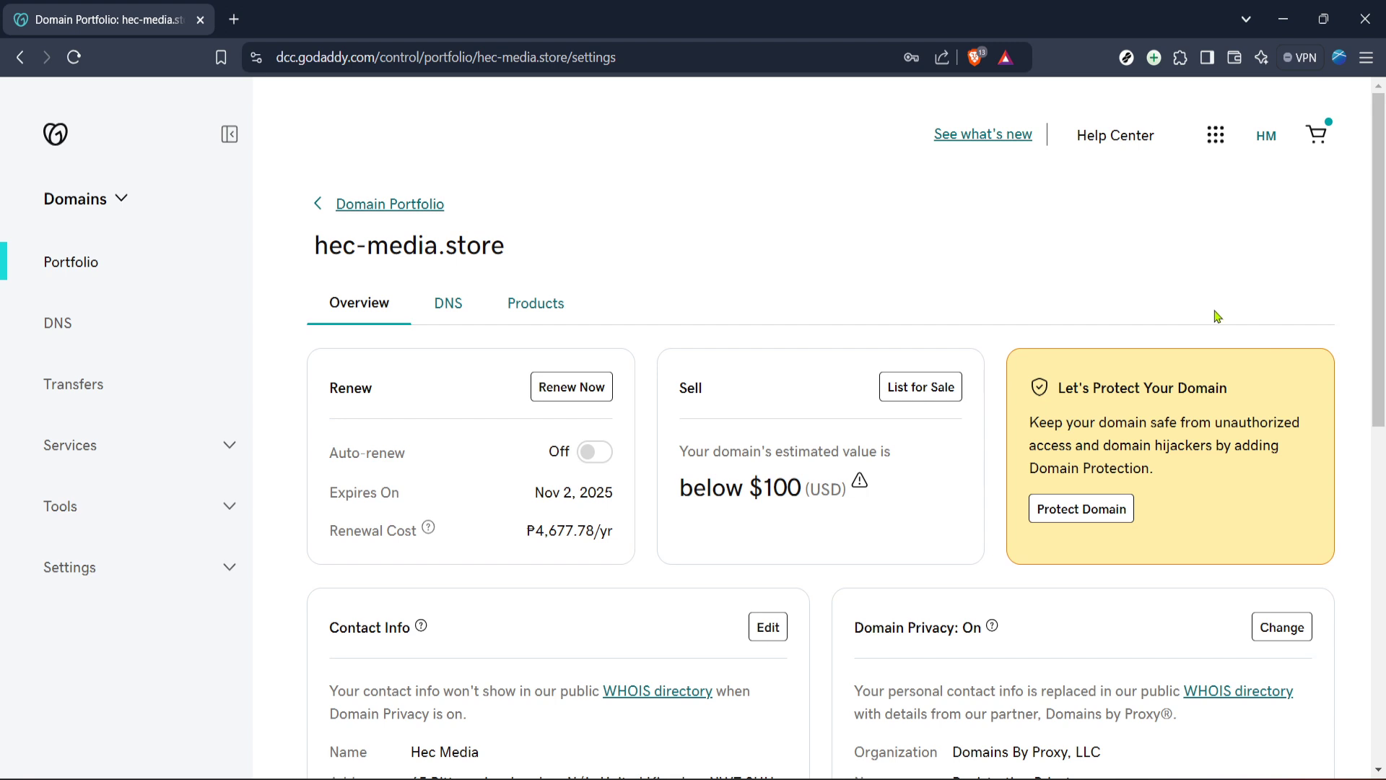
left_click(860, 482)
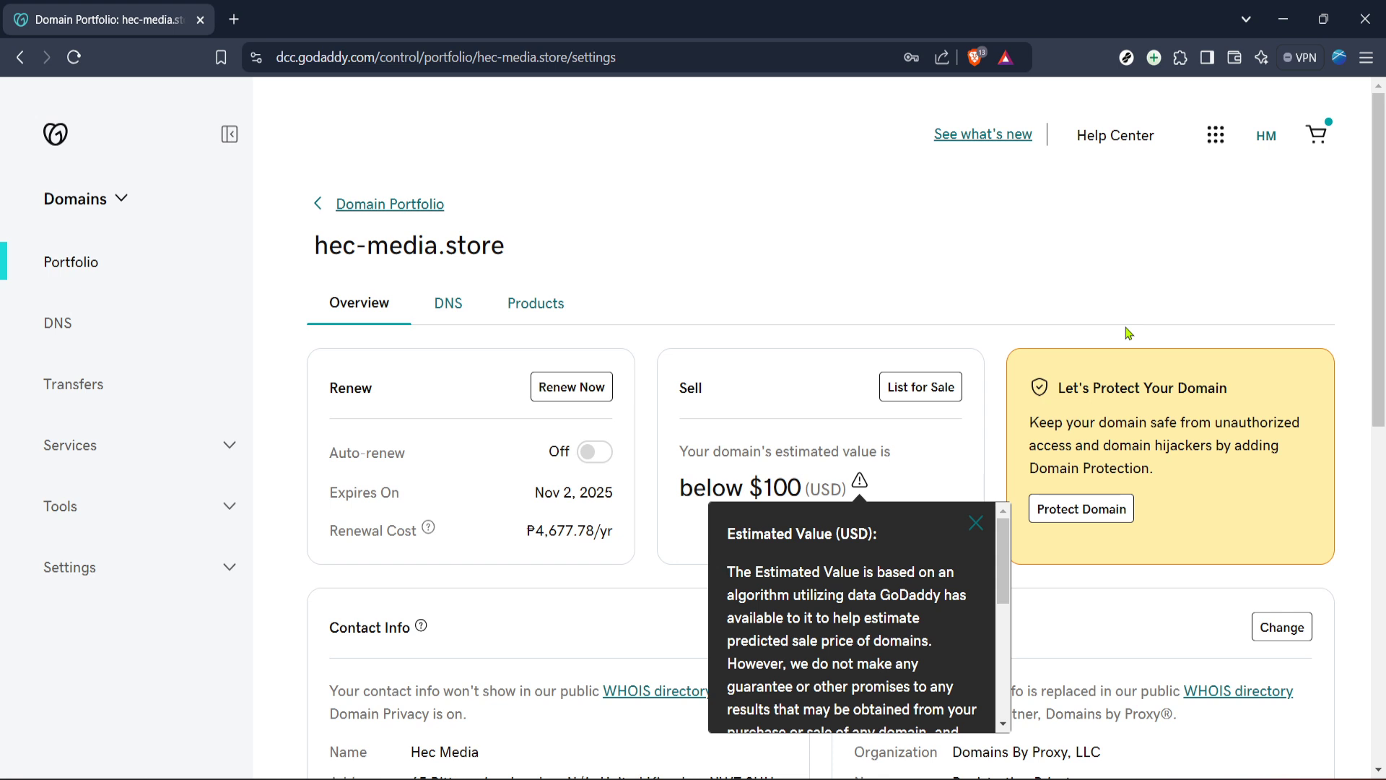